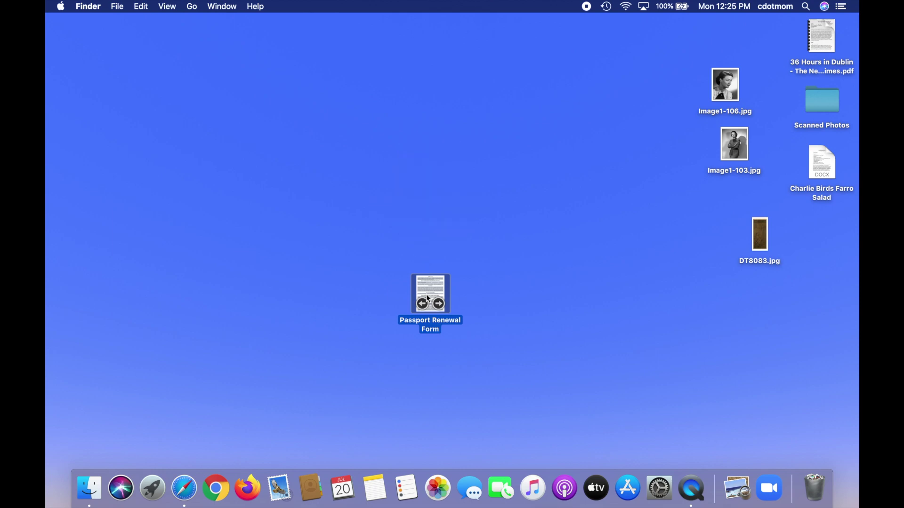
Step: Open the Passport Renewal Form PDF from the desktop in Preview
{"action": "double_click", "coordinate": [424, 291]}
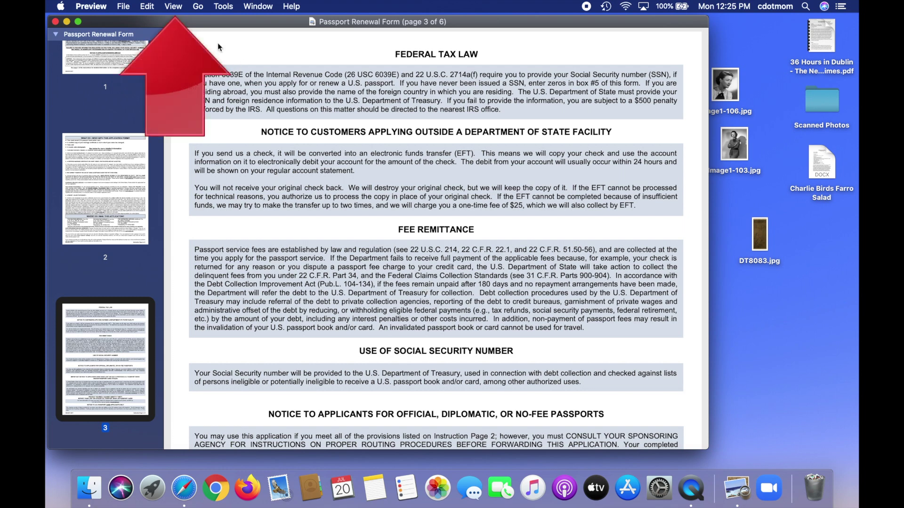
Step: Turn on Preview's markup toolbar from the View menu
{"action": "left_click", "coordinate": [174, 9]}
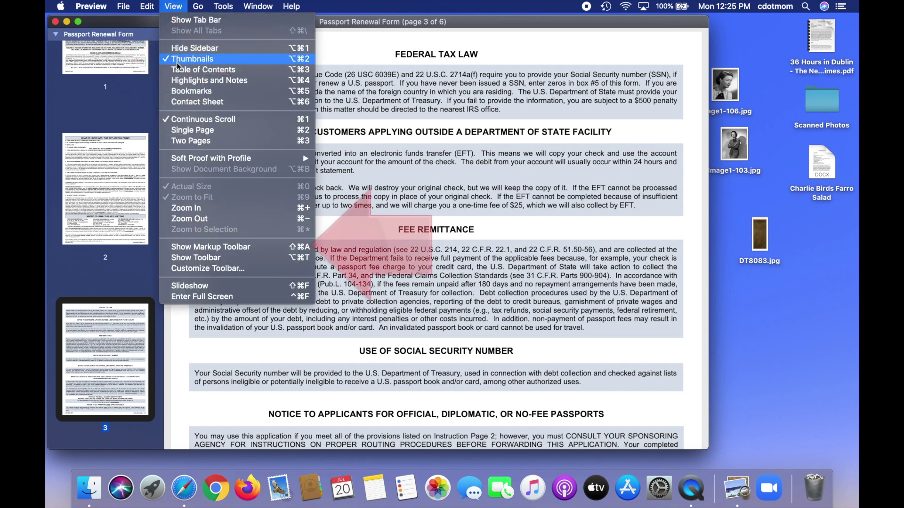
{"action": "left_click", "coordinate": [212, 248]}
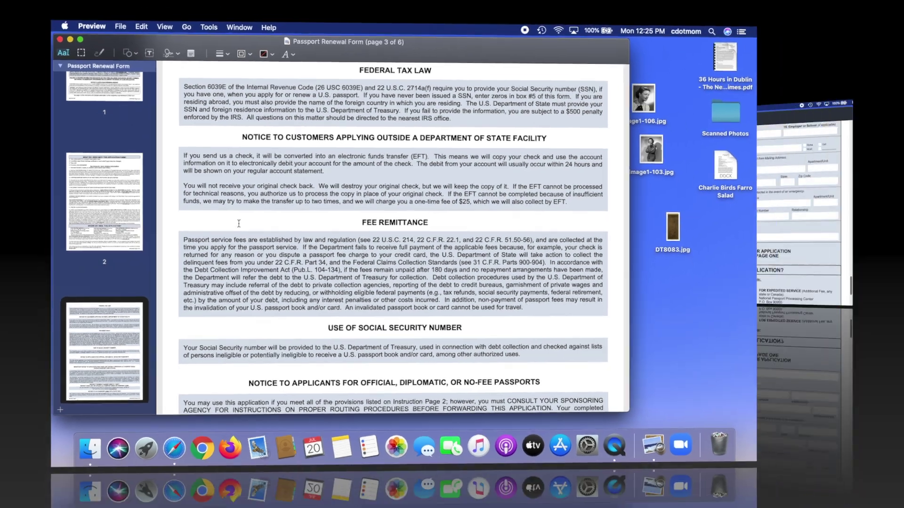
{"action": "scroll", "coordinate": [347, 97], "scroll_direction": "up", "scroll_amount": 2}
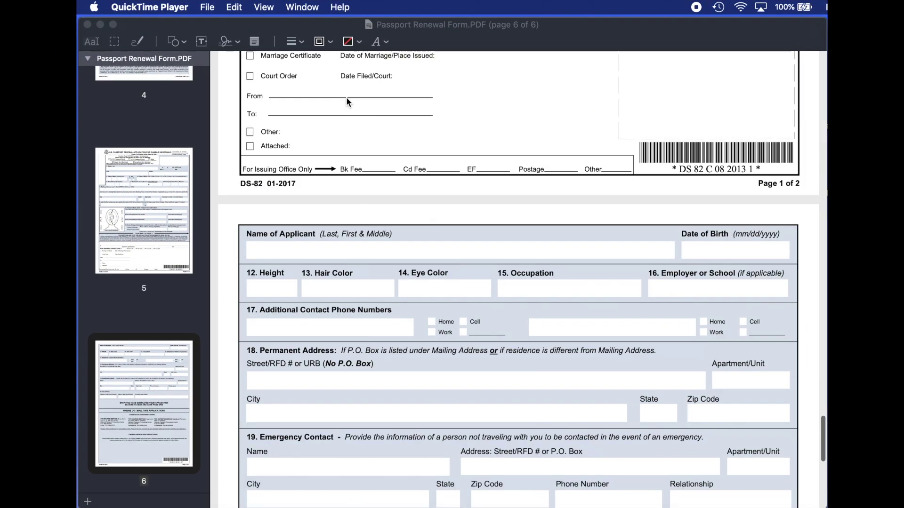
{"action": "scroll", "coordinate": [346, 97], "scroll_direction": "up", "scroll_amount": 1}
{"action": "scroll", "coordinate": [346, 97], "scroll_direction": "down", "scroll_amount": 1}
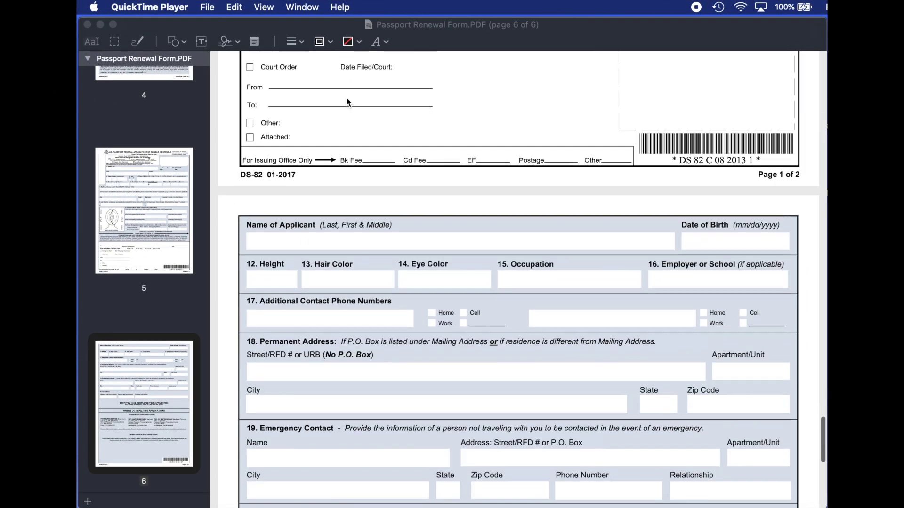
{"action": "scroll", "coordinate": [346, 96], "scroll_direction": "up", "scroll_amount": 3}
{"action": "scroll", "coordinate": [346, 97], "scroll_direction": "up", "scroll_amount": 2}
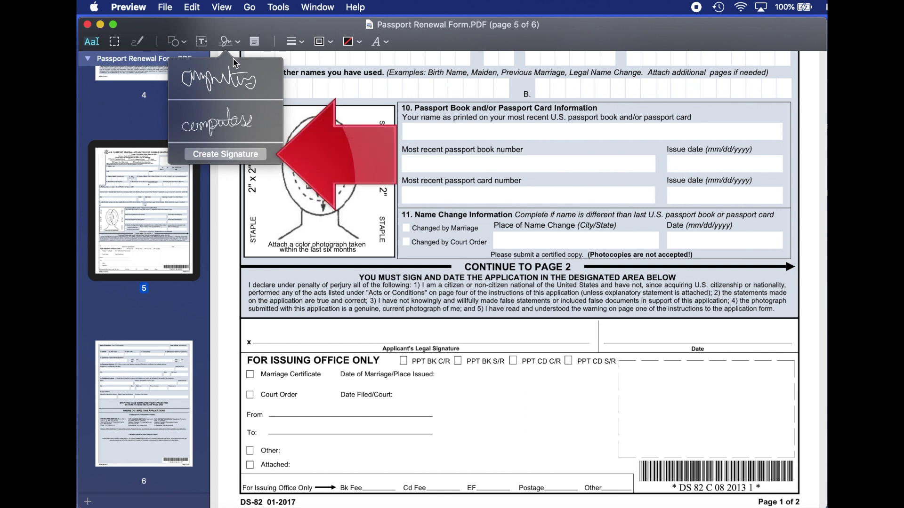
Step: Capture a new signature from signed paper with the camera and save it
{"action": "left_click", "coordinate": [223, 157]}
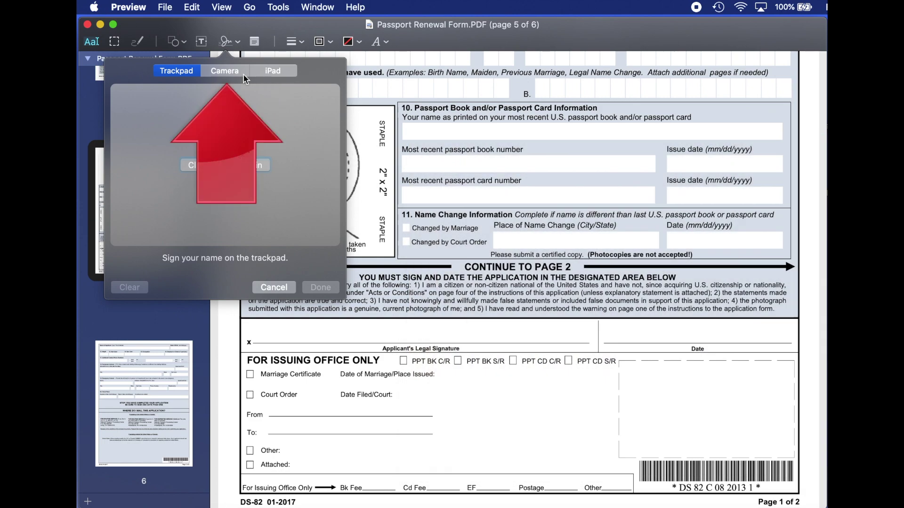
{"action": "left_click", "coordinate": [233, 74]}
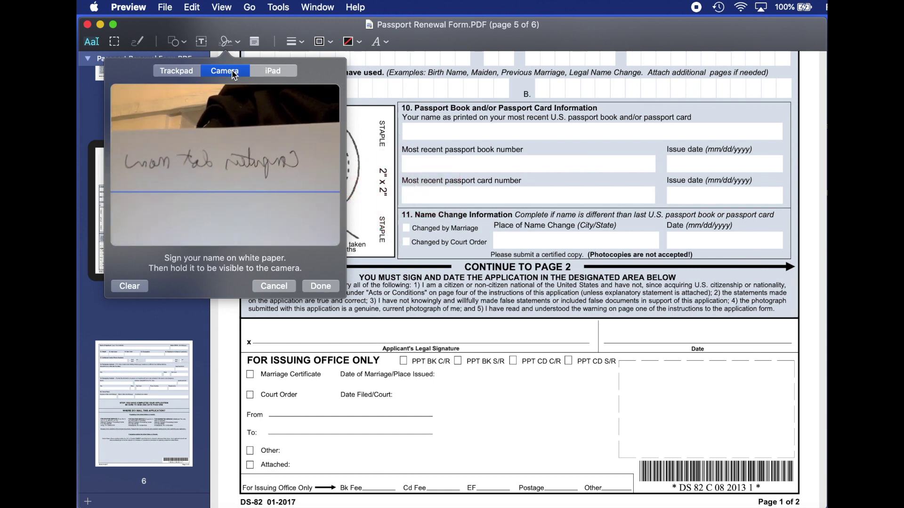
{"action": "left_click", "coordinate": [316, 291]}
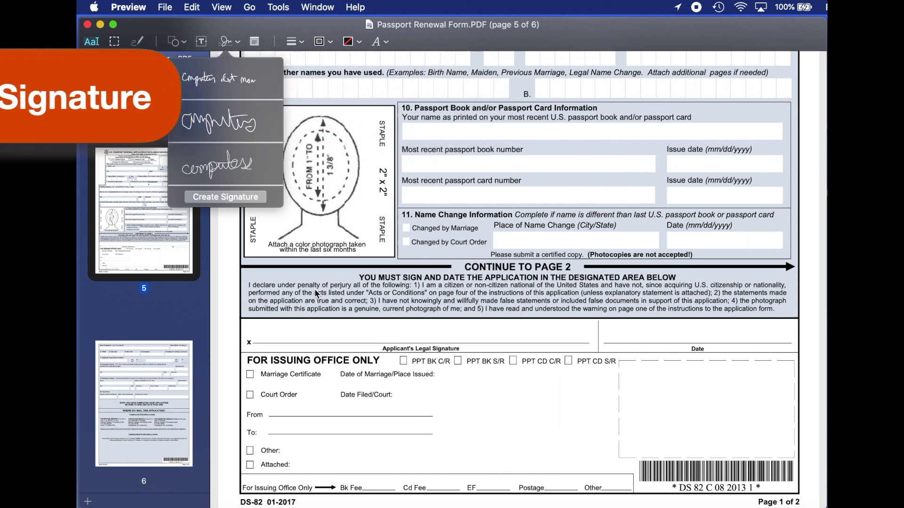
Step: Place the camera signature on page 5's Applicant's Legal Signature line, shrunk slightly
{"action": "left_click", "coordinate": [234, 77]}
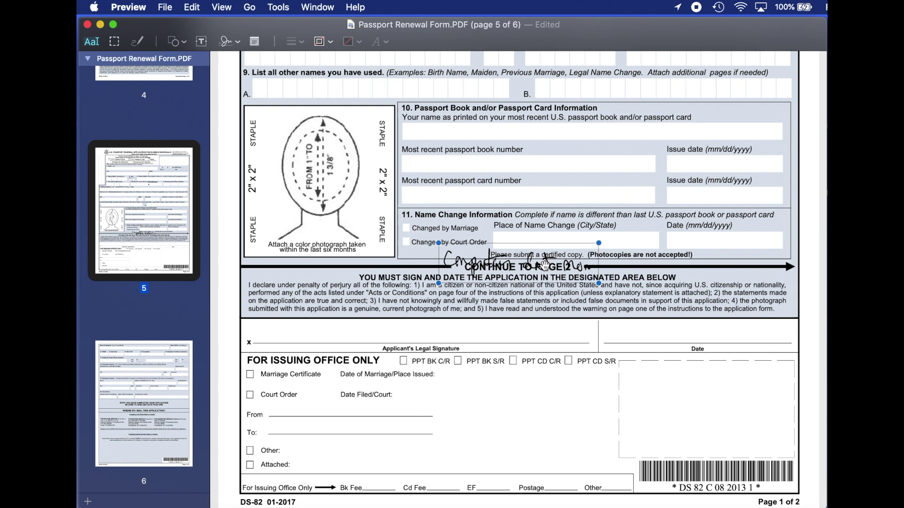
{"action": "left_click_drag", "start_coordinate": [544, 262], "coordinate": [398, 344]}
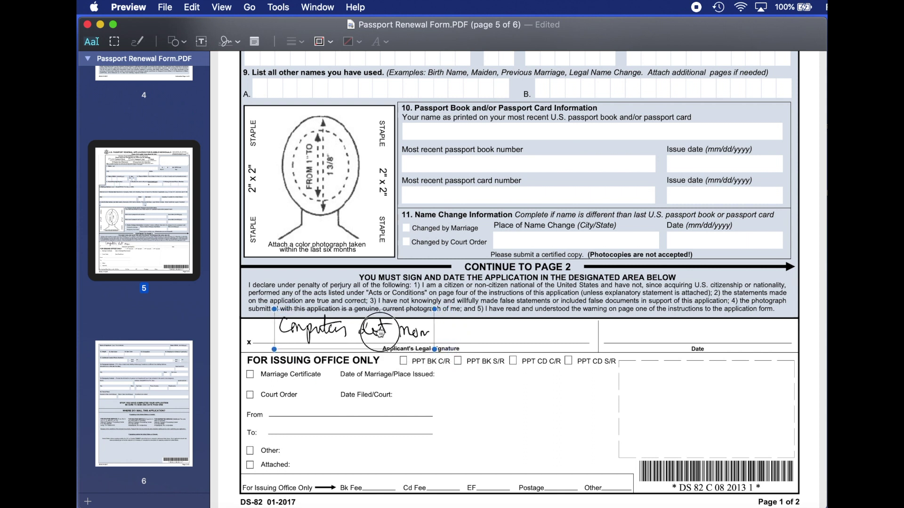
{"action": "left_click_drag", "start_coordinate": [397, 344], "coordinate": [376, 332]}
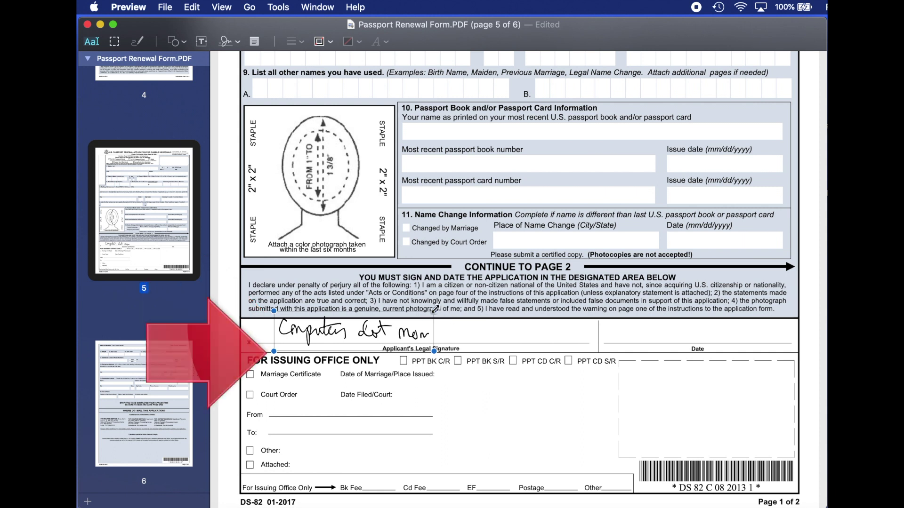
{"action": "mouse_move", "coordinate": [433, 311]}
{"action": "left_mouse_down"}
{"action": "mouse_move", "coordinate": [422, 321]}
{"action": "mouse_move", "coordinate": [480, 313]}
{"action": "mouse_move", "coordinate": [433, 319]}
{"action": "left_mouse_up"}
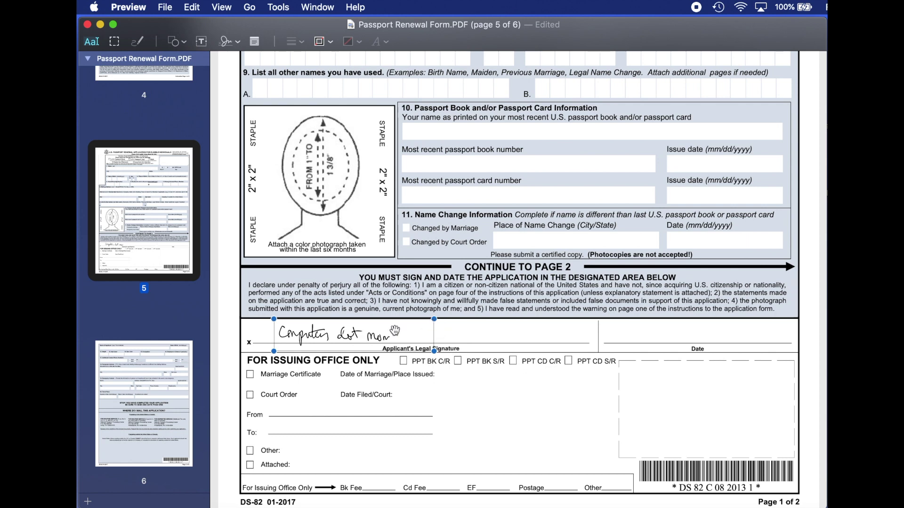
{"action": "left_click_drag", "start_coordinate": [362, 326], "coordinate": [366, 327]}
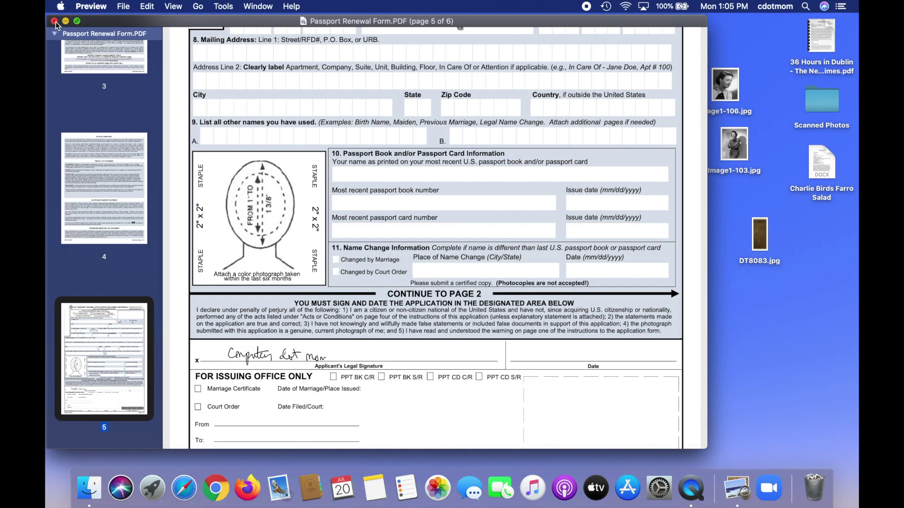
Step: Close the signed form and reopen it from the desktop
{"action": "key", "text": "super+w"}
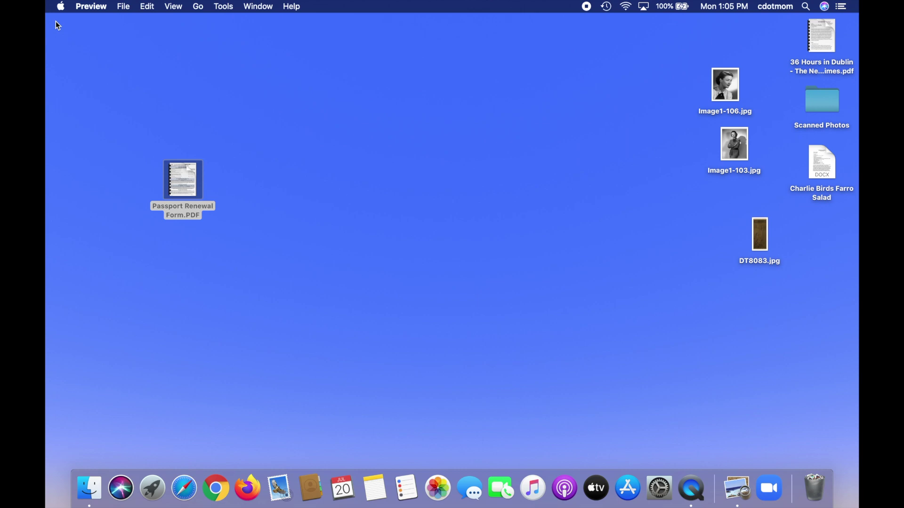
{"action": "double_click", "coordinate": [181, 177]}
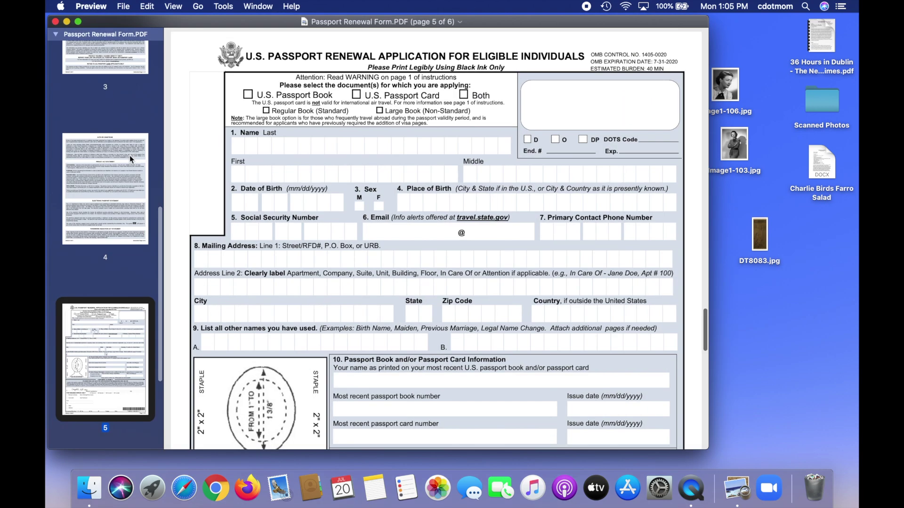
{"action": "scroll", "coordinate": [262, 192], "scroll_direction": "down", "scroll_amount": 3}
{"action": "scroll", "coordinate": [261, 193], "scroll_direction": "down", "scroll_amount": 3}
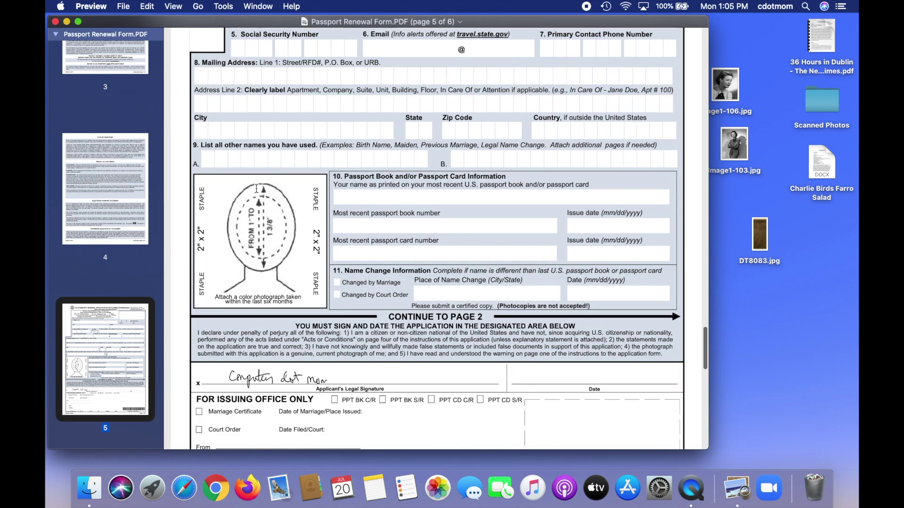
{"action": "scroll", "coordinate": [259, 192], "scroll_direction": "down", "scroll_amount": 3}
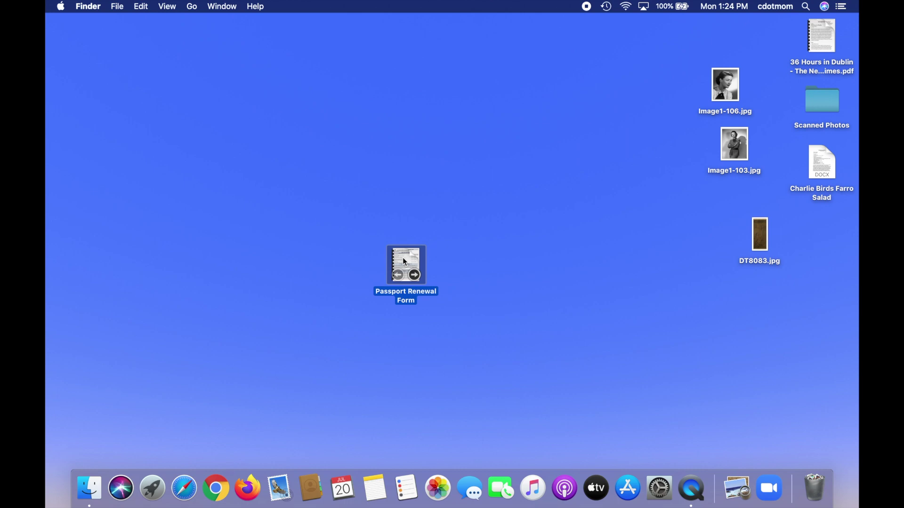
Step: Duplicate the form, save 'Passport Renewal Form copy' to the desktop, close both windows
{"action": "double_click", "coordinate": [403, 257]}
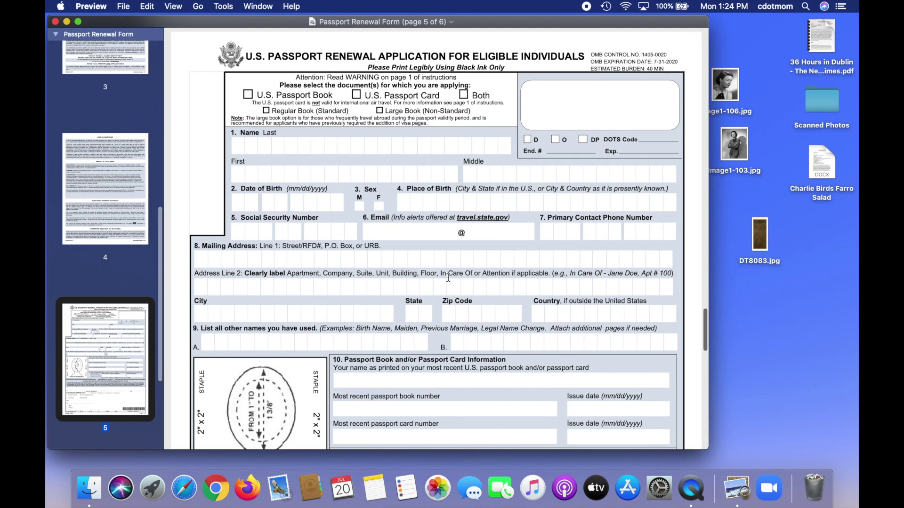
{"action": "left_click", "coordinate": [128, 10]}
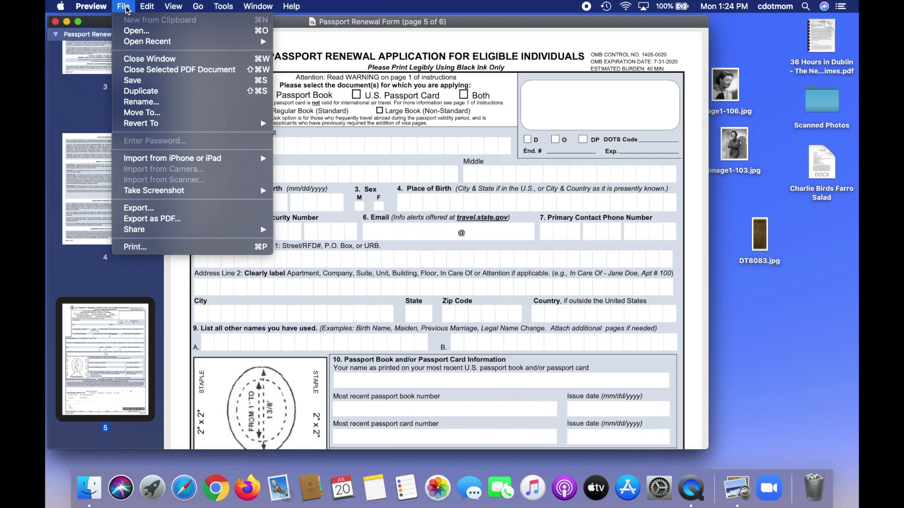
{"action": "left_click", "coordinate": [153, 94]}
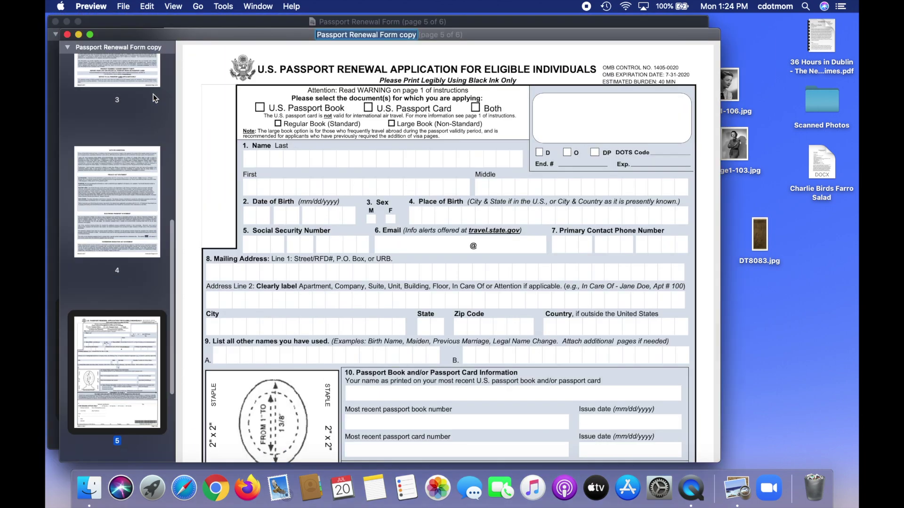
{"action": "left_click", "coordinate": [66, 35]}
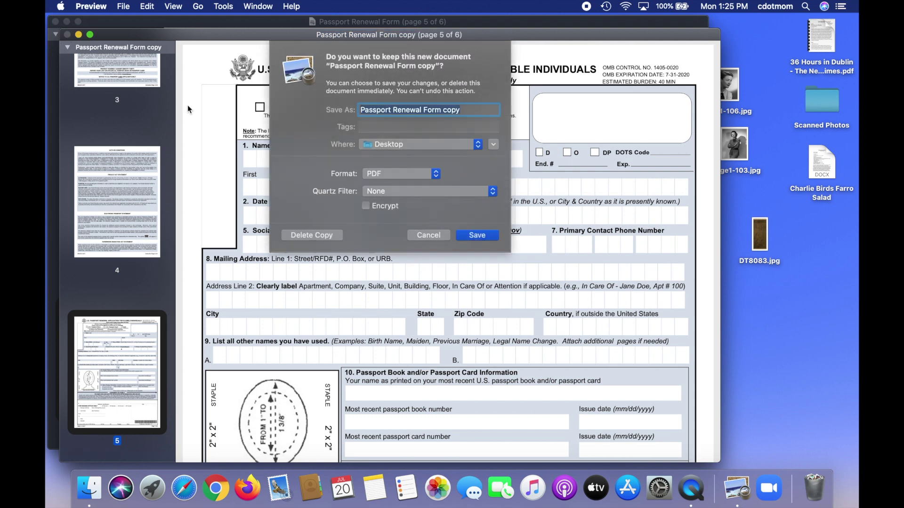
{"action": "left_click", "coordinate": [478, 235]}
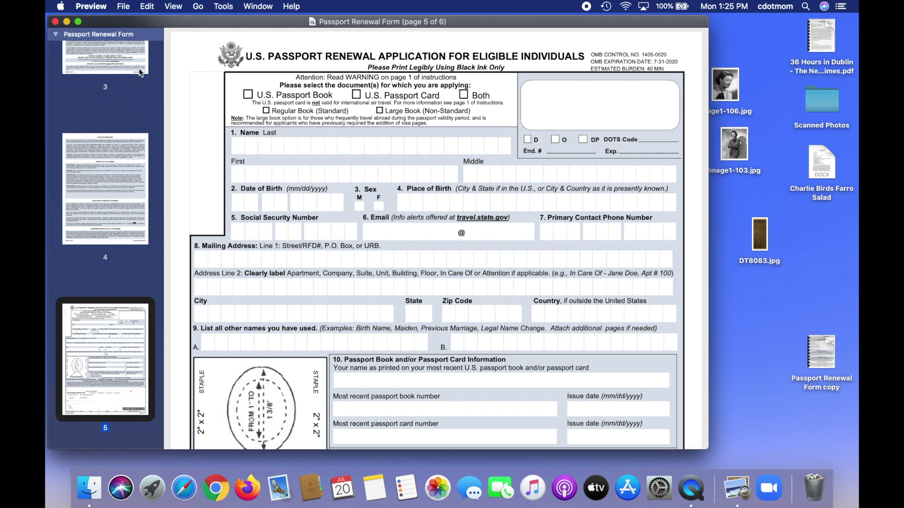
{"action": "left_click", "coordinate": [55, 21]}
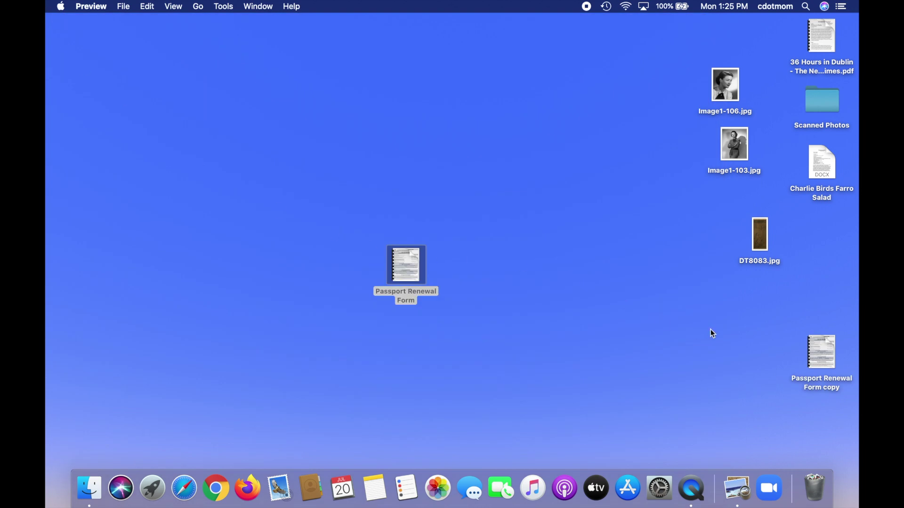
Step: Move the copy beside the original, then draw and save a trackpad signature
{"action": "left_click_drag", "start_coordinate": [811, 344], "coordinate": [692, 311]}
{"action": "left_click_drag", "start_coordinate": [478, 259], "coordinate": [466, 258]}
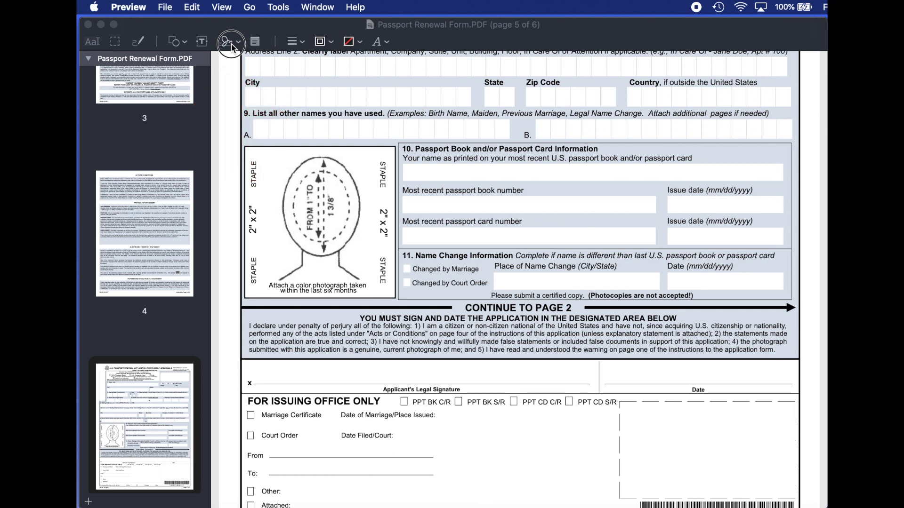
{"action": "left_click", "coordinate": [231, 43]}
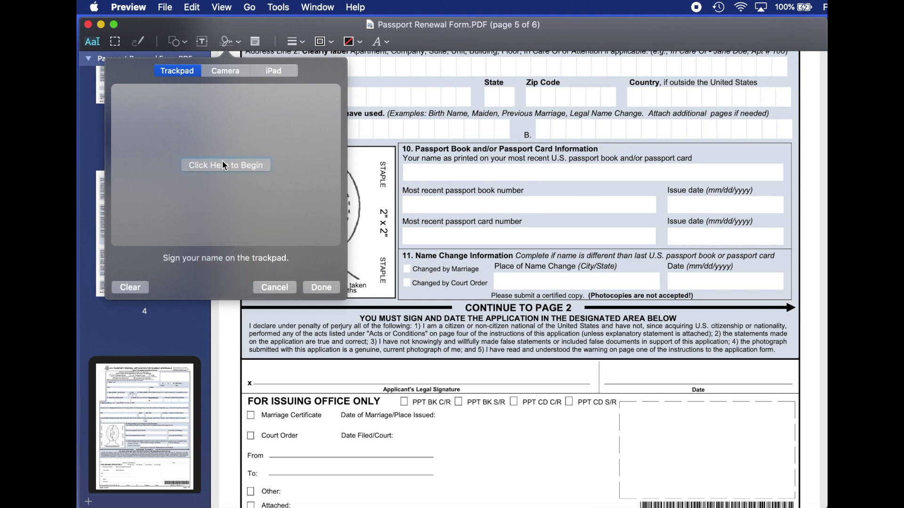
{"action": "left_click", "coordinate": [236, 167]}
{"action": "mouse_move", "coordinate": [134, 157]}
{"action": "left_mouse_down"}
{"action": "mouse_move", "coordinate": [144, 173]}
{"action": "mouse_move", "coordinate": [189, 159]}
{"action": "mouse_move", "coordinate": [201, 169]}
{"action": "mouse_move", "coordinate": [272, 138]}
{"action": "mouse_move", "coordinate": [297, 151]}
{"action": "mouse_move", "coordinate": [312, 141]}
{"action": "left_mouse_up"}
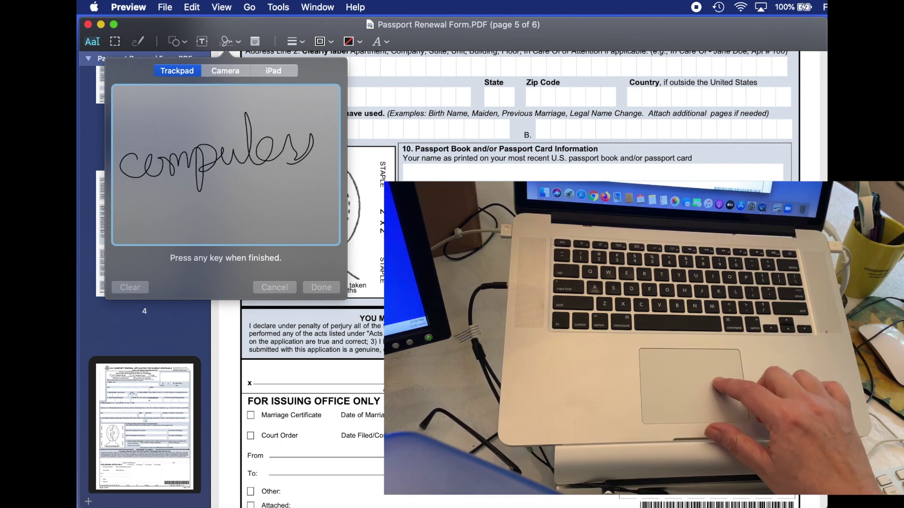
{"action": "left_click_drag", "start_coordinate": [244, 145], "coordinate": [315, 135]}
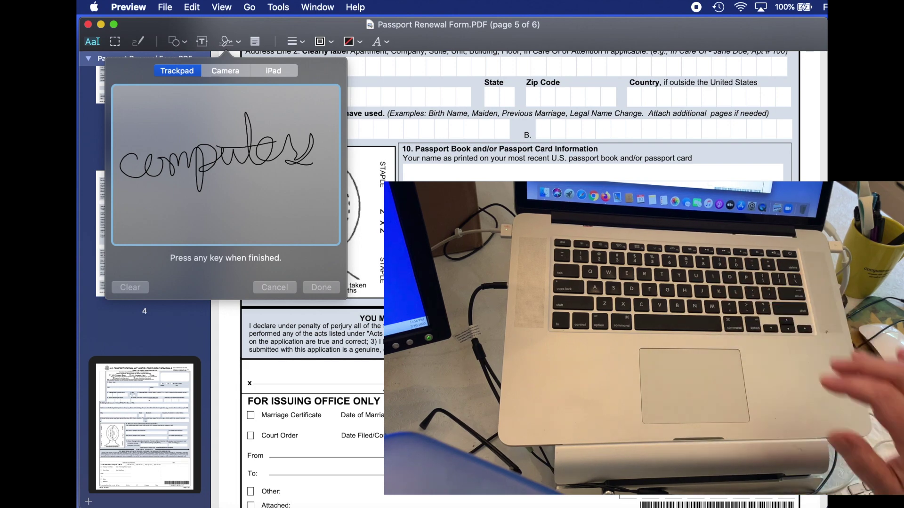
{"action": "key", "text": "Return"}
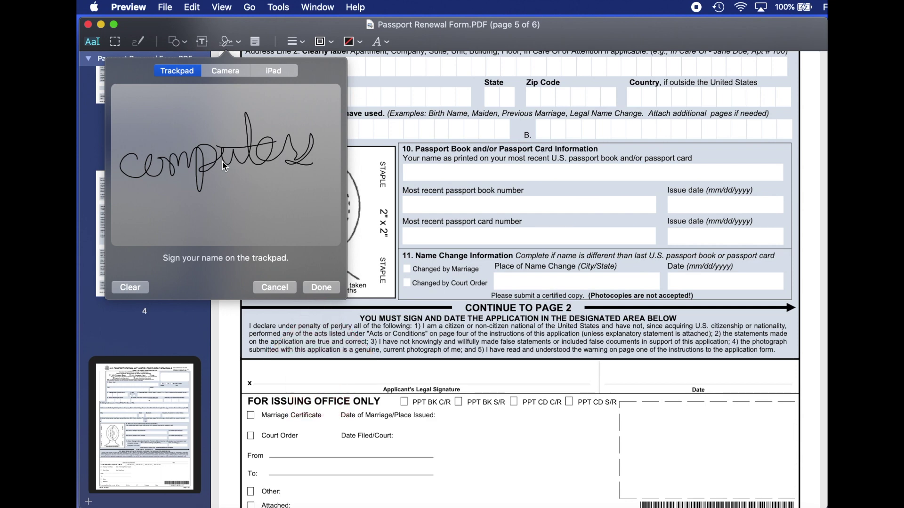
{"action": "left_click", "coordinate": [327, 288]}
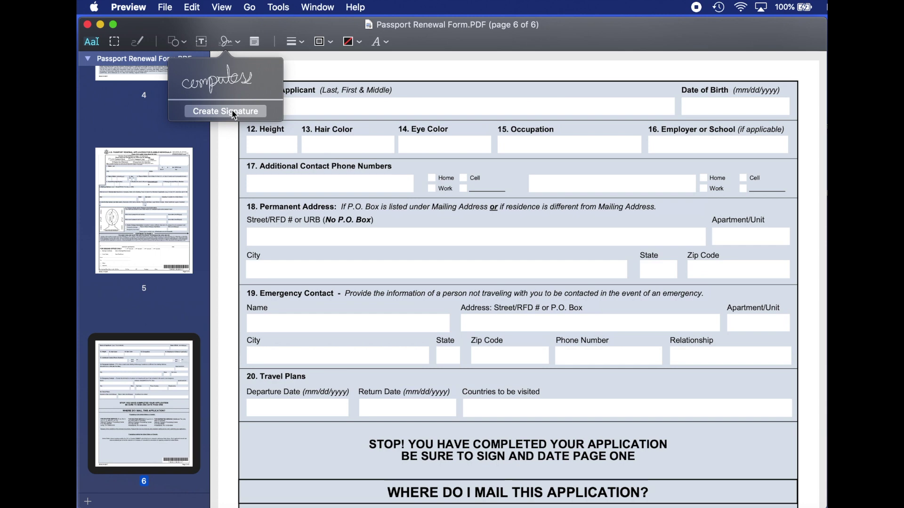
Step: Start another new signature using the iPad capture option
{"action": "left_click", "coordinate": [225, 111]}
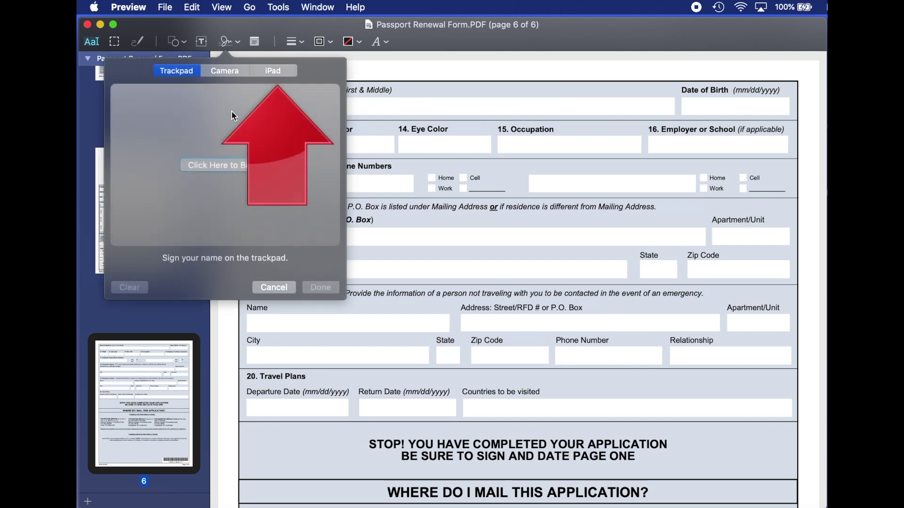
{"action": "left_click", "coordinate": [284, 74]}
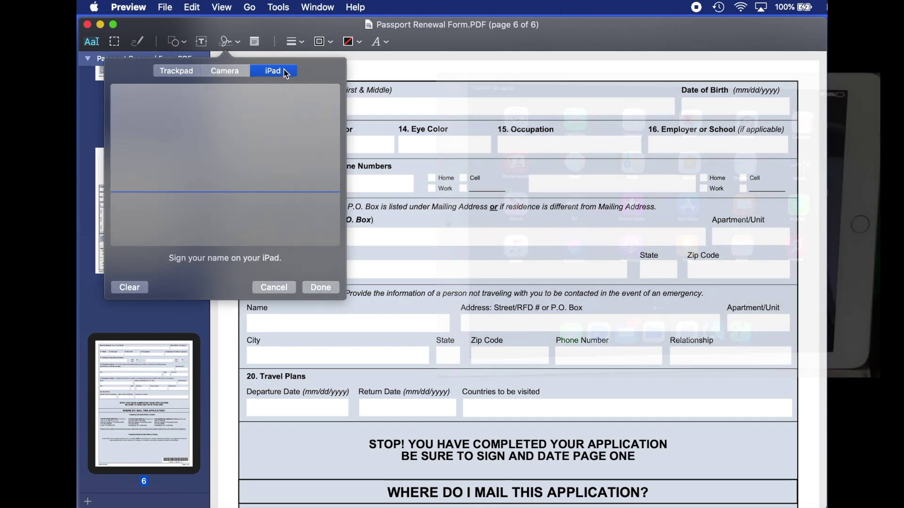